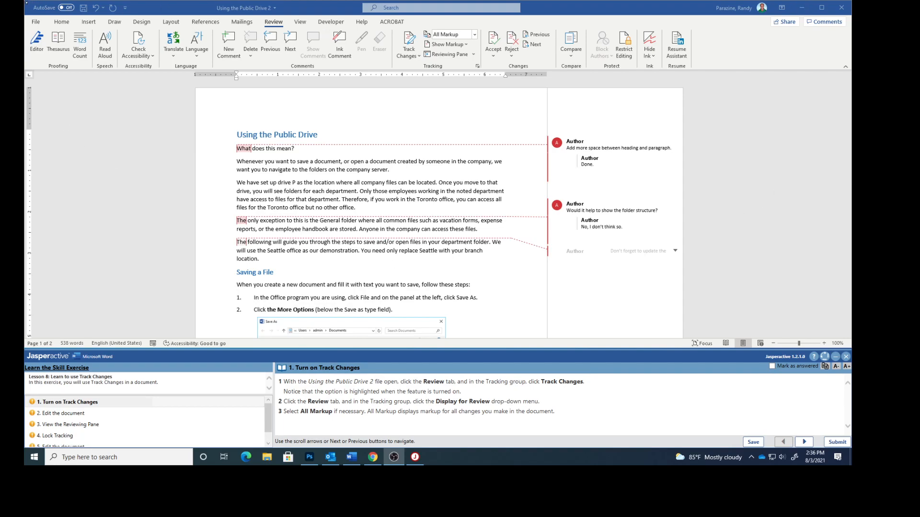
Turn on Track Changes with All Markup displayed, then mark exercise task 1 as answered and go to task 2.
click(273, 23)
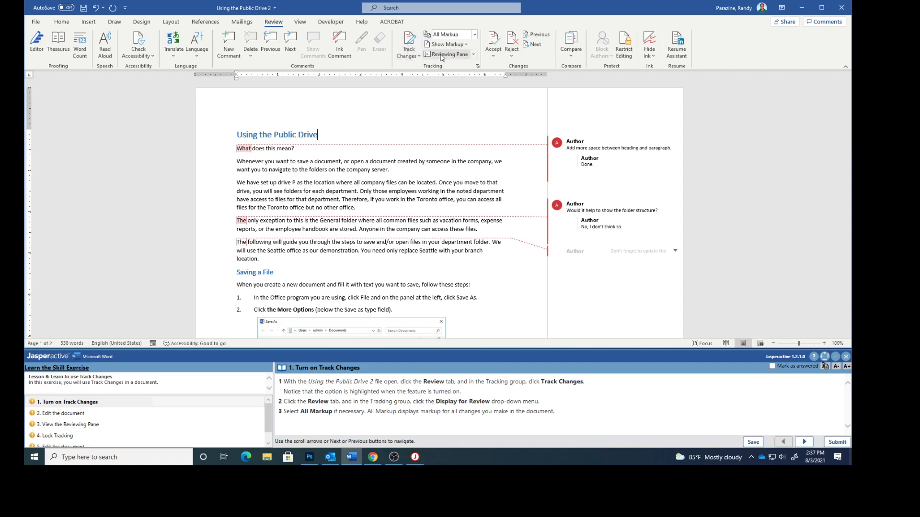
click(407, 41)
click(408, 41)
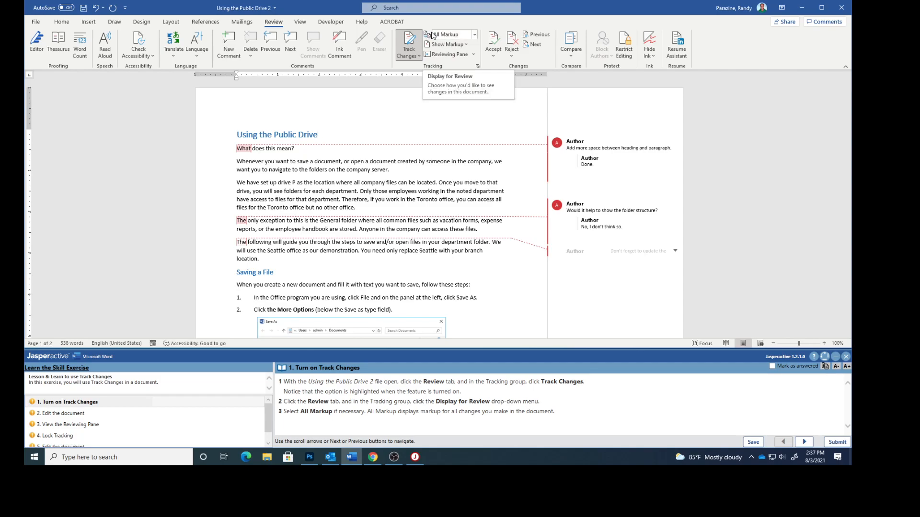
click(475, 34)
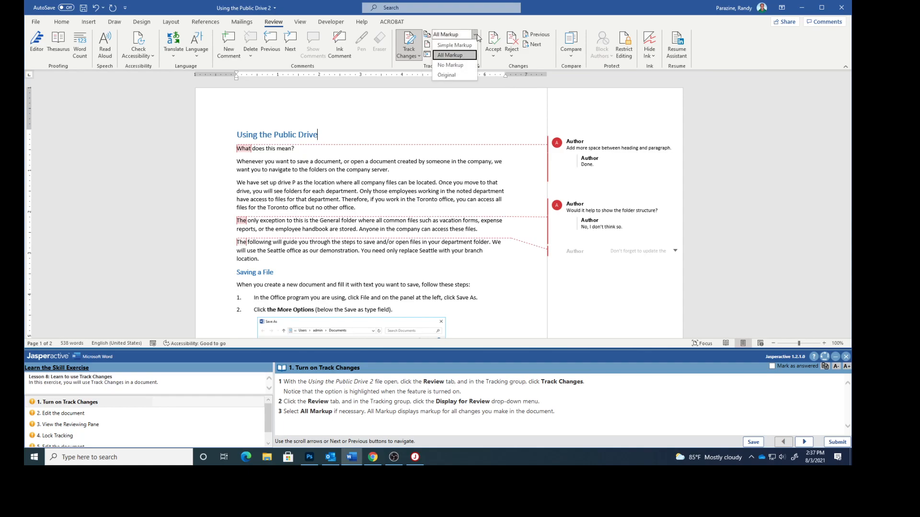
click(450, 54)
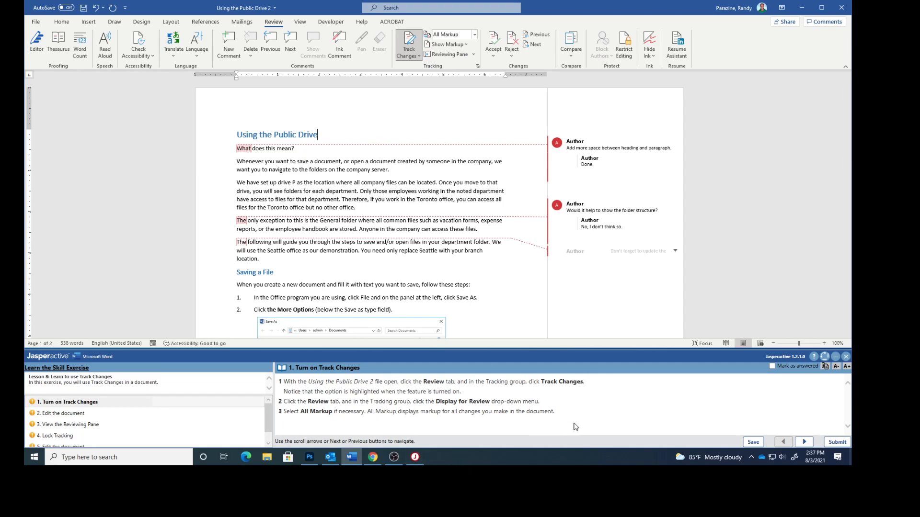
click(771, 367)
click(803, 442)
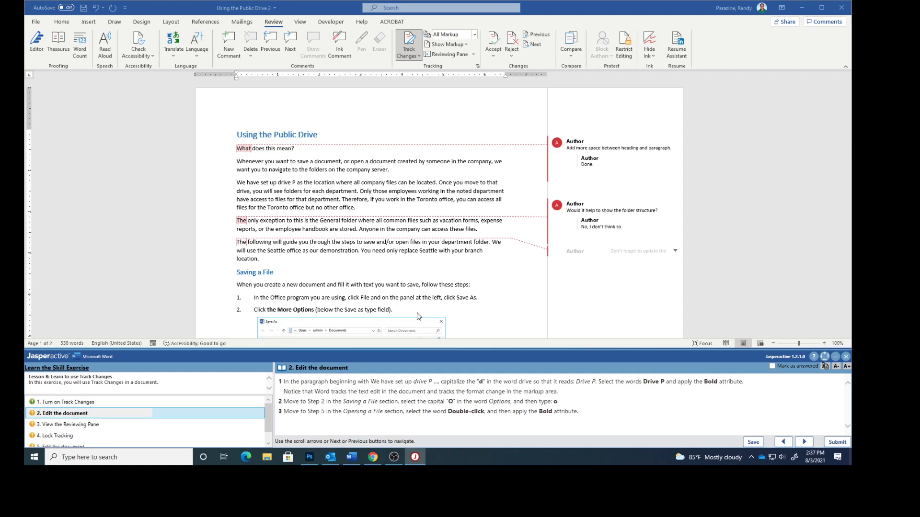
Capitalize the "d" of "drive P" in the paragraph beginning "We have set up" and make "Drive P" bold.
click(238, 181)
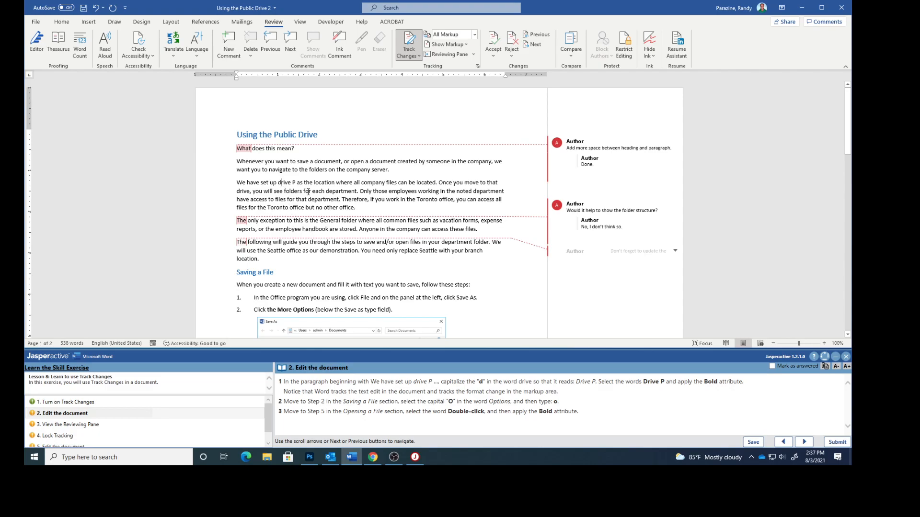
text(D)
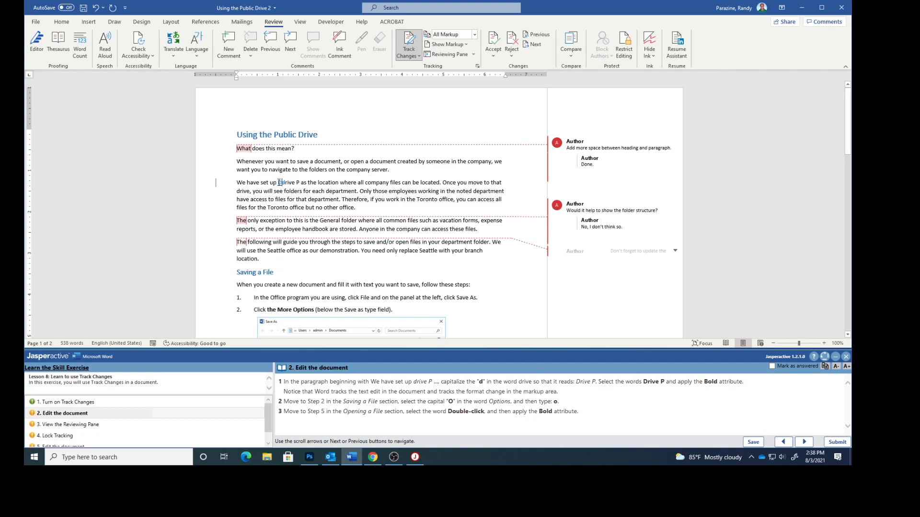
drag(278, 183, 298, 183)
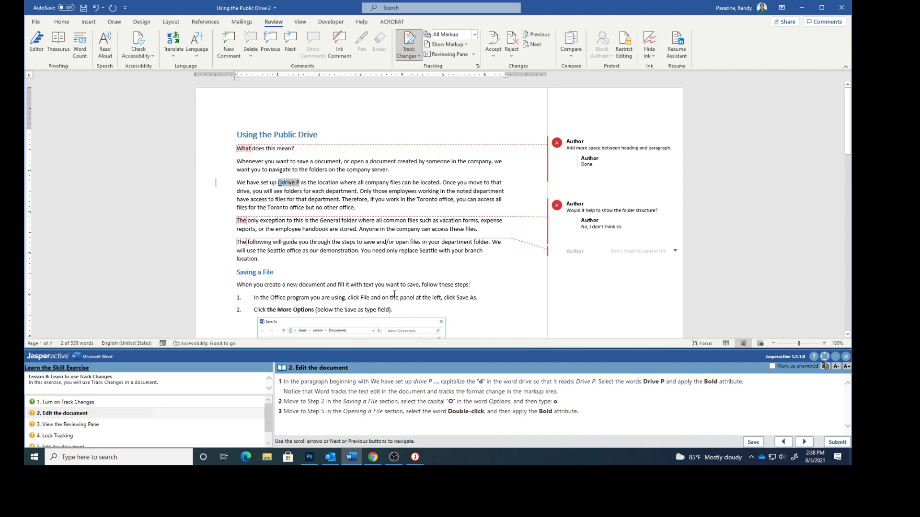
click(61, 23)
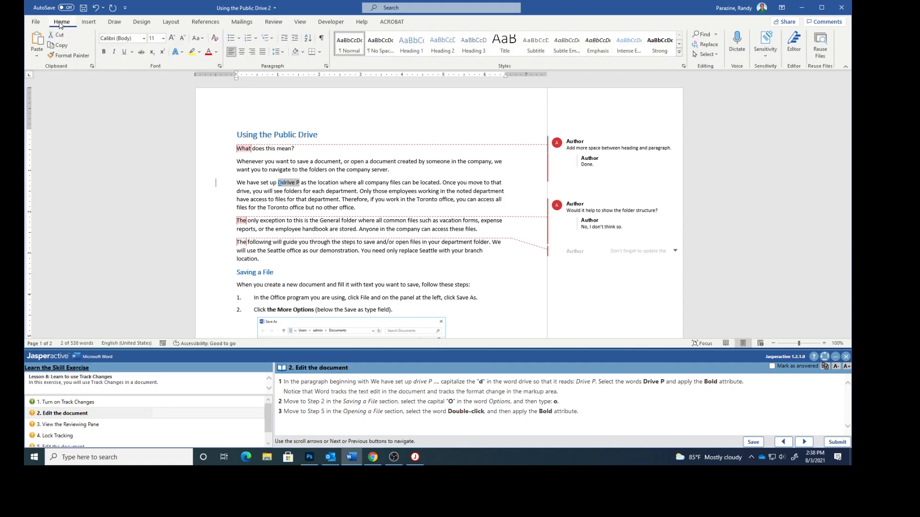
click(104, 52)
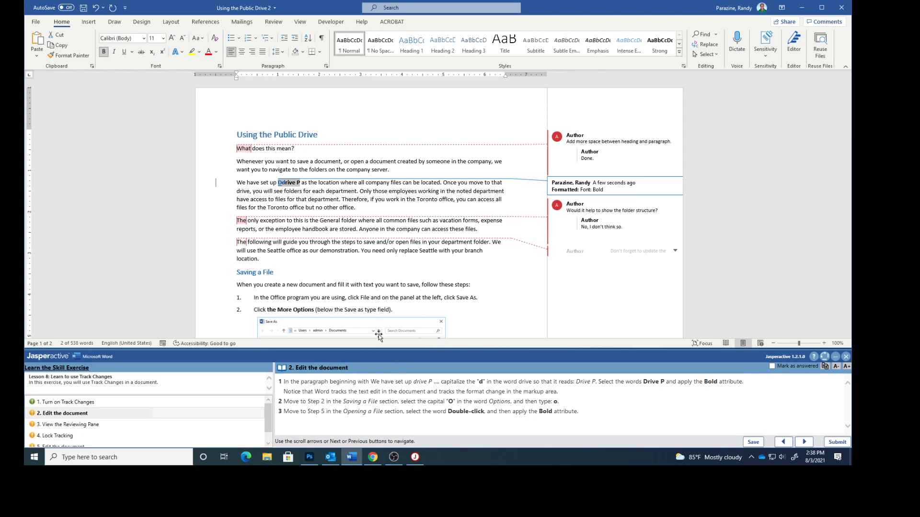
Replace "Options" with "options" in Step 2 of the Saving a File section.
scroll(342, 288, down, 1)
scroll(342, 288, down, 4)
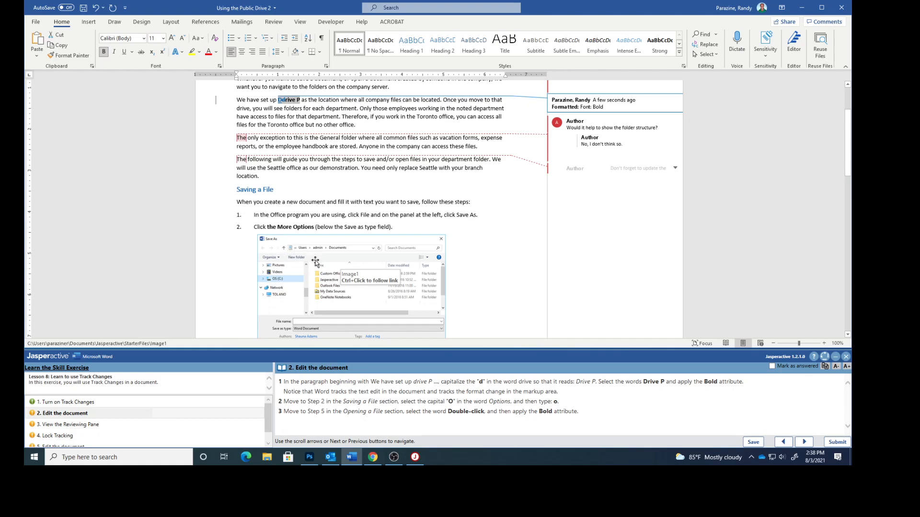
click(297, 227)
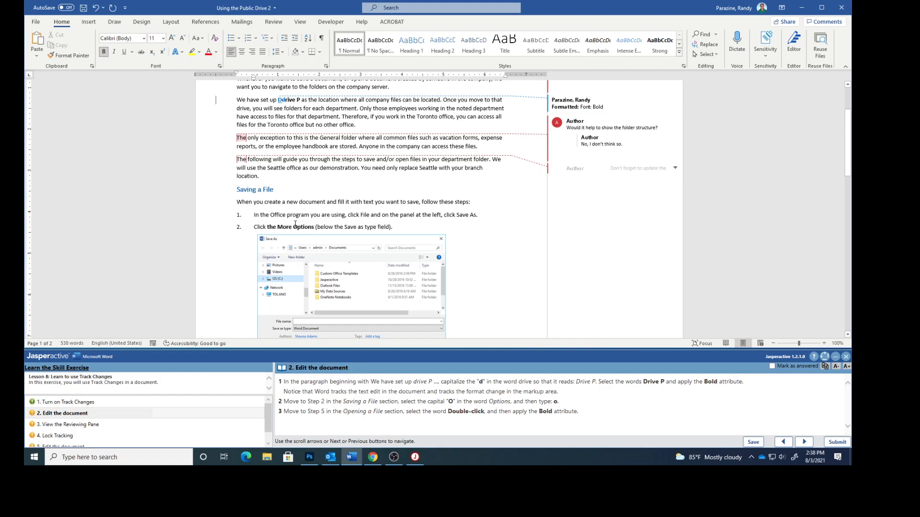
mouse_move(292, 227)
mouse_down()
mouse_move(315, 228)
mouse_move(296, 231)
mouse_up()
text(ons o)
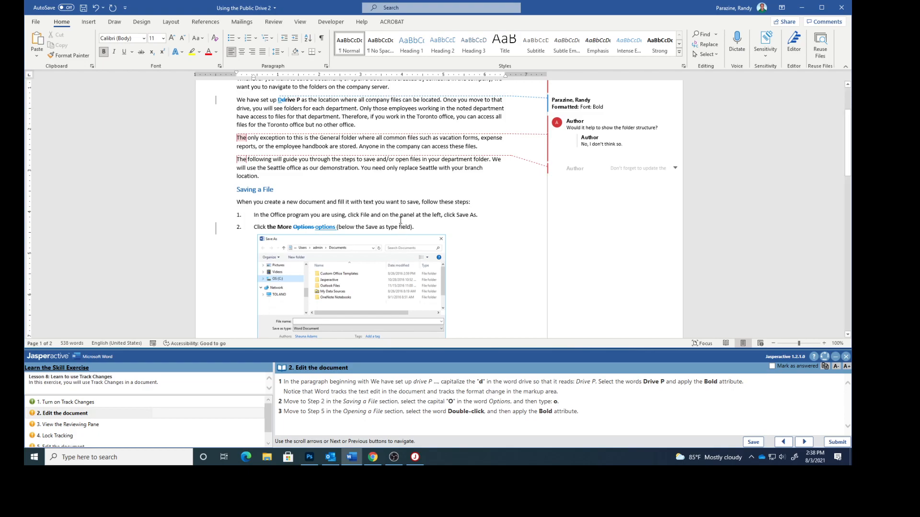
Bold "Double-click" in Step 5 for opening a file, then mark task 2 as answered and go to task 3.
scroll(400, 222, down, 2)
scroll(400, 222, down, 3)
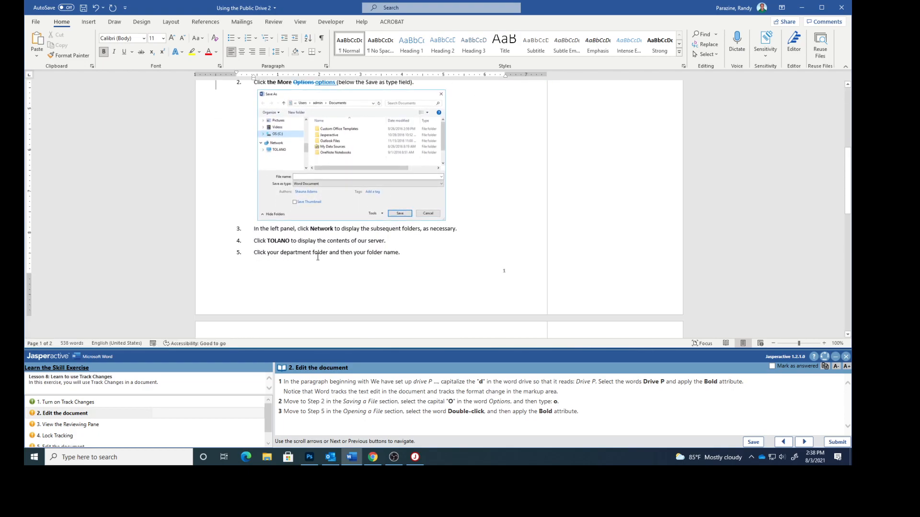
scroll(316, 257, up, 4)
scroll(318, 257, down, 8)
scroll(318, 258, down, 8)
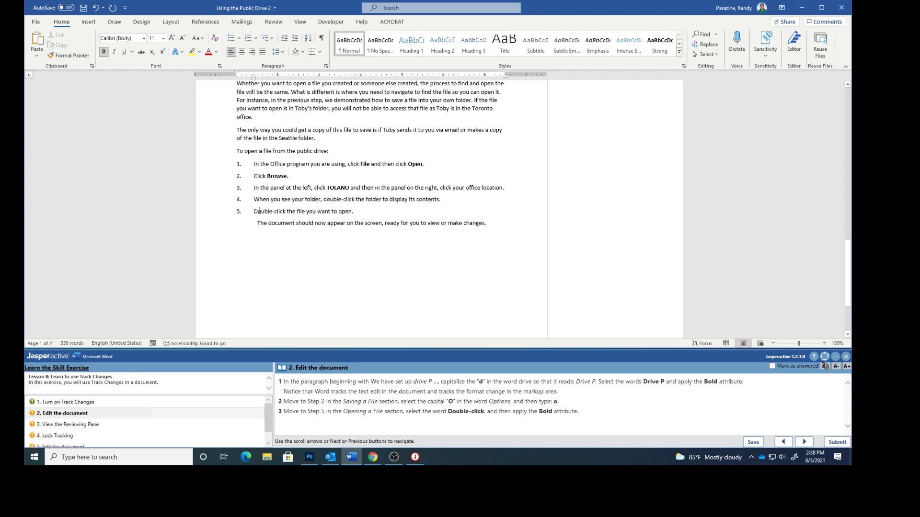
drag(254, 212, 282, 211)
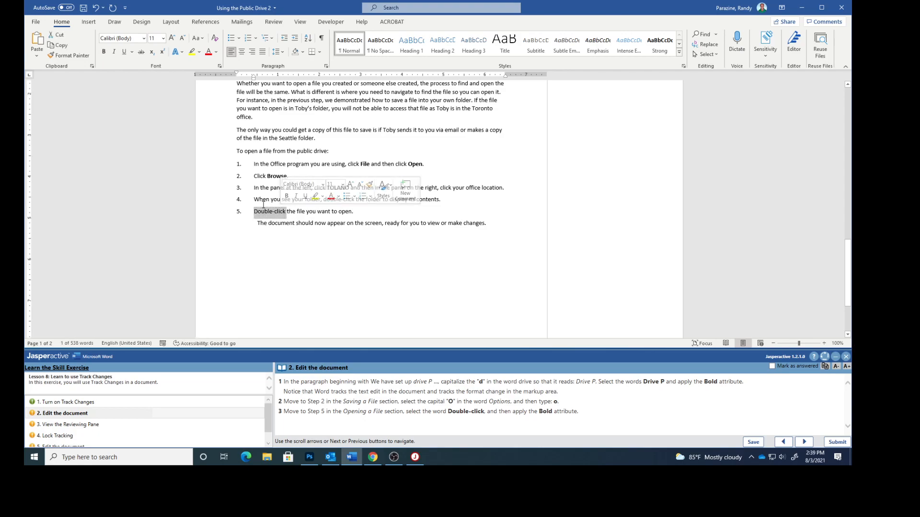
click(287, 197)
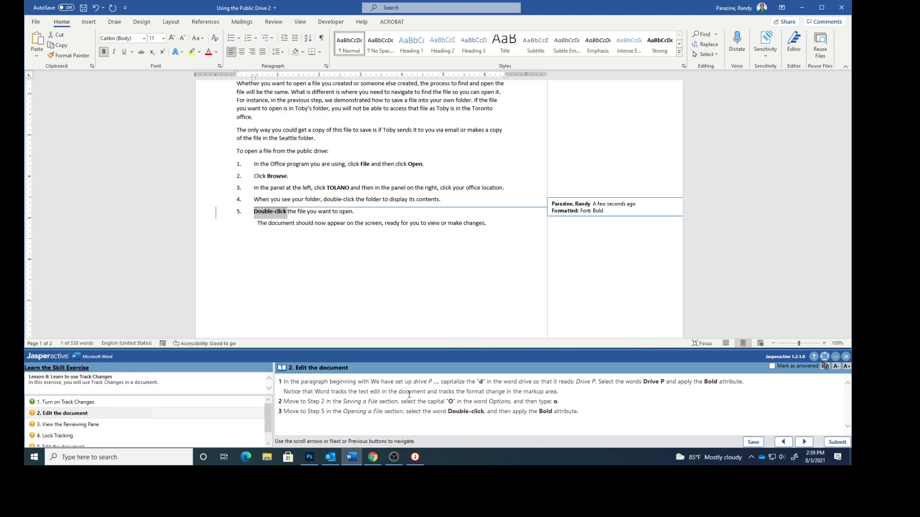
click(772, 366)
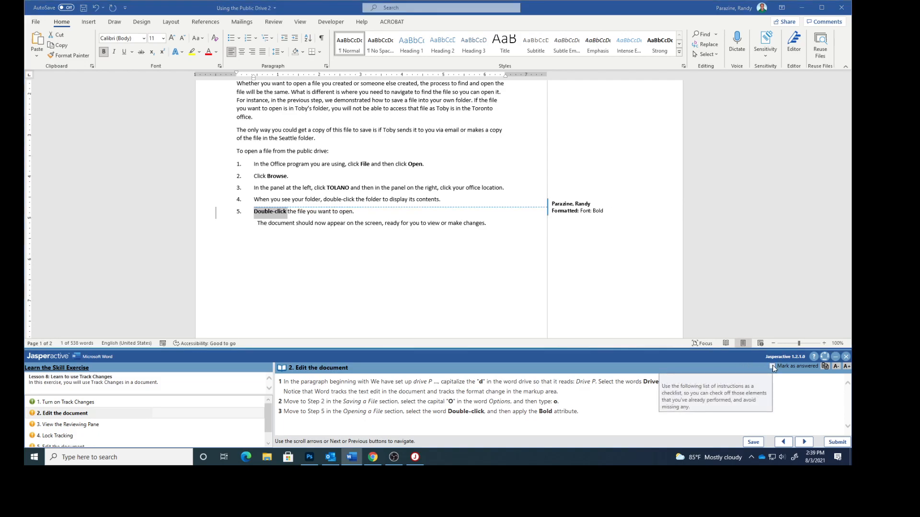
click(804, 442)
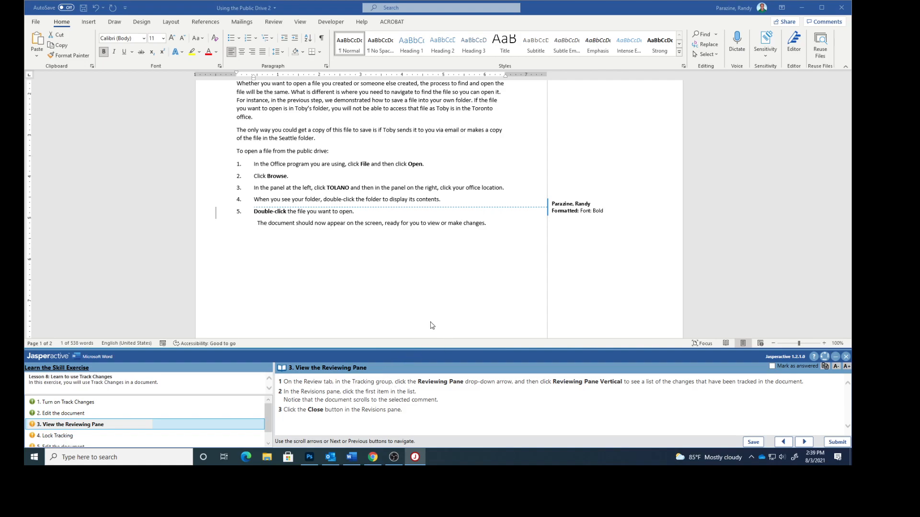
Show the vertical Reviewing Pane and go to the first revision, the comment about space between heading and paragraph.
click(277, 25)
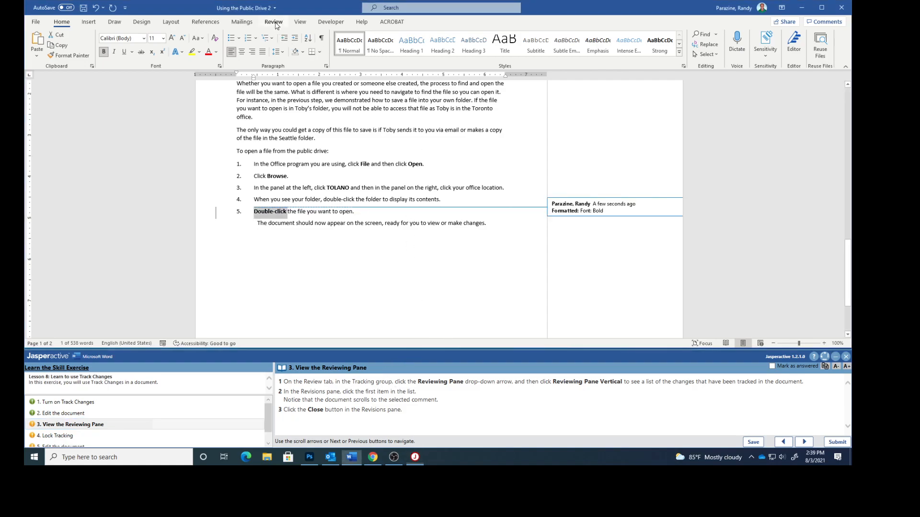
click(273, 22)
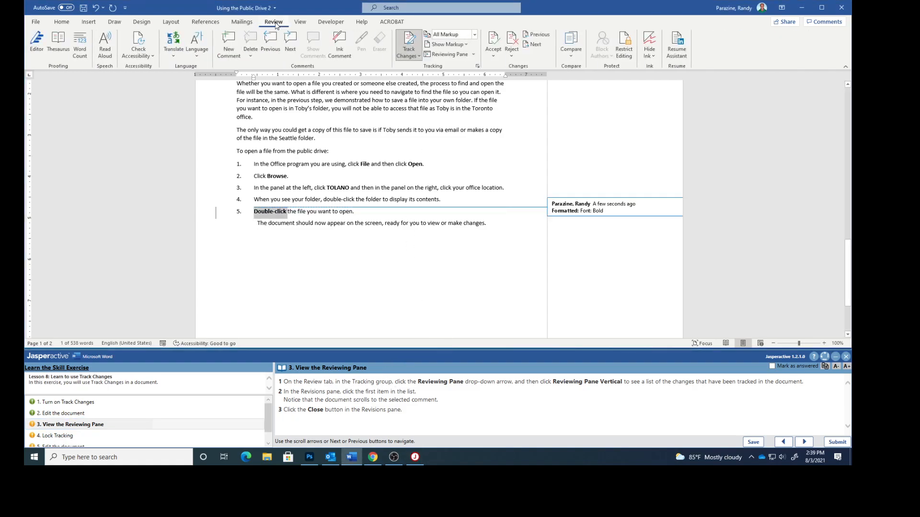
click(475, 54)
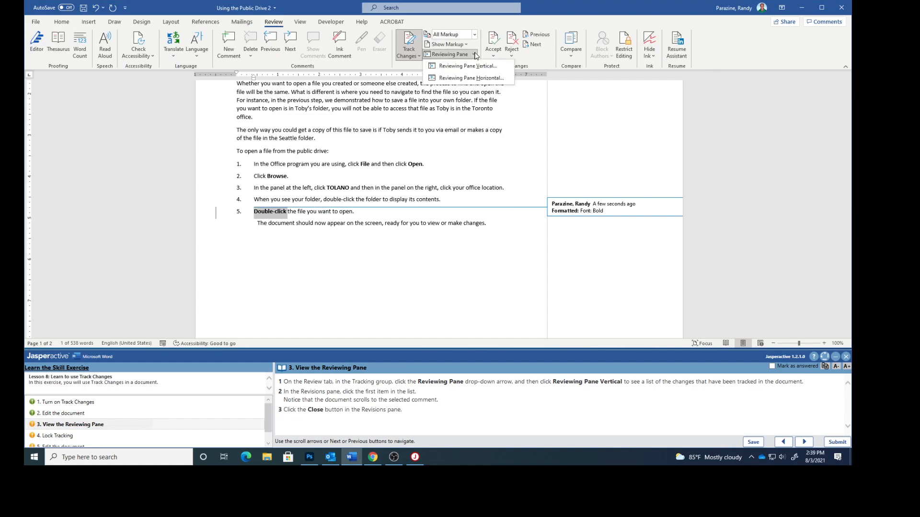
click(467, 66)
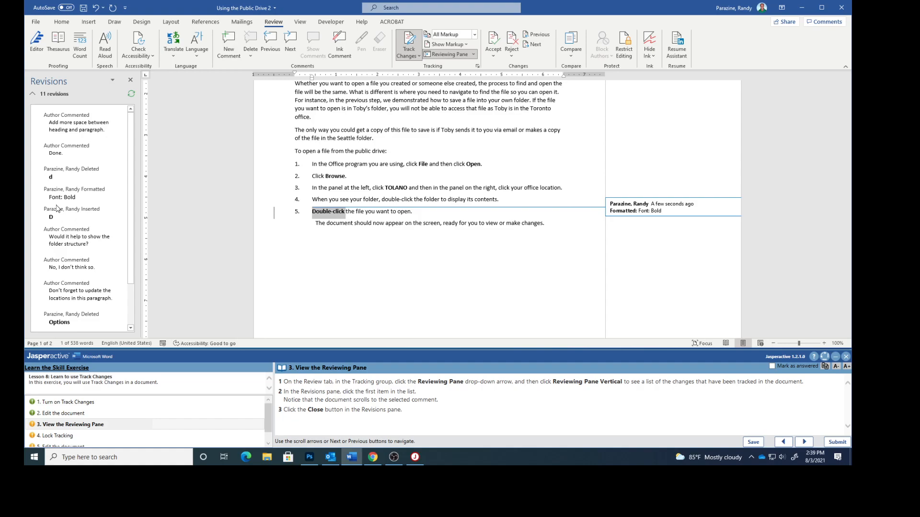
click(75, 128)
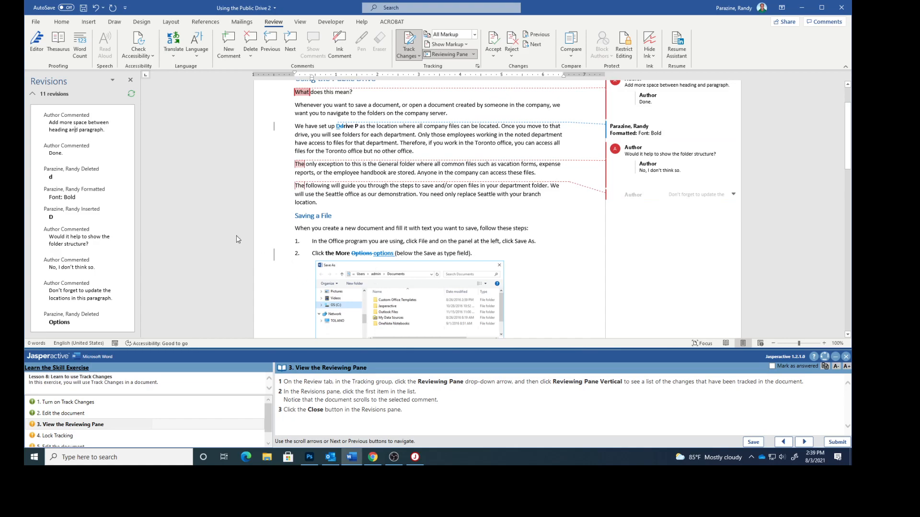
Close the Revisions pane, then mark task 3 as answered and go to task 4.
click(130, 79)
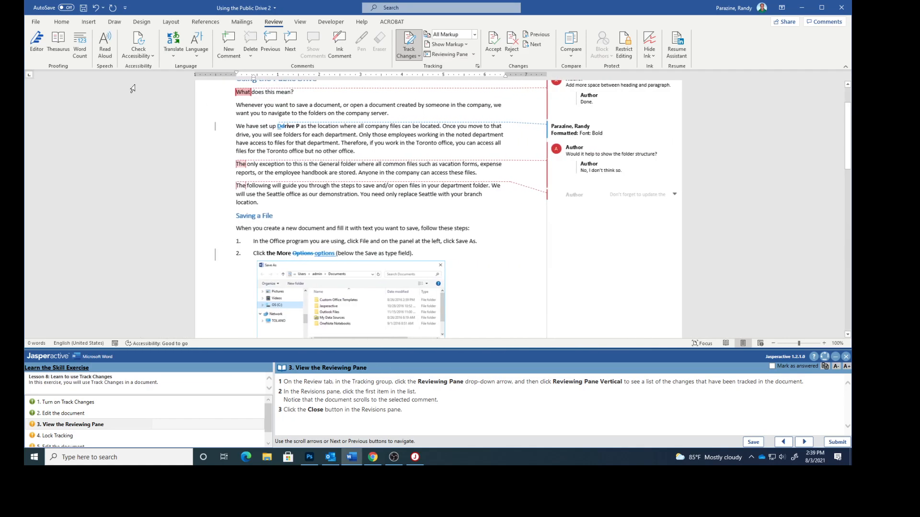
click(771, 366)
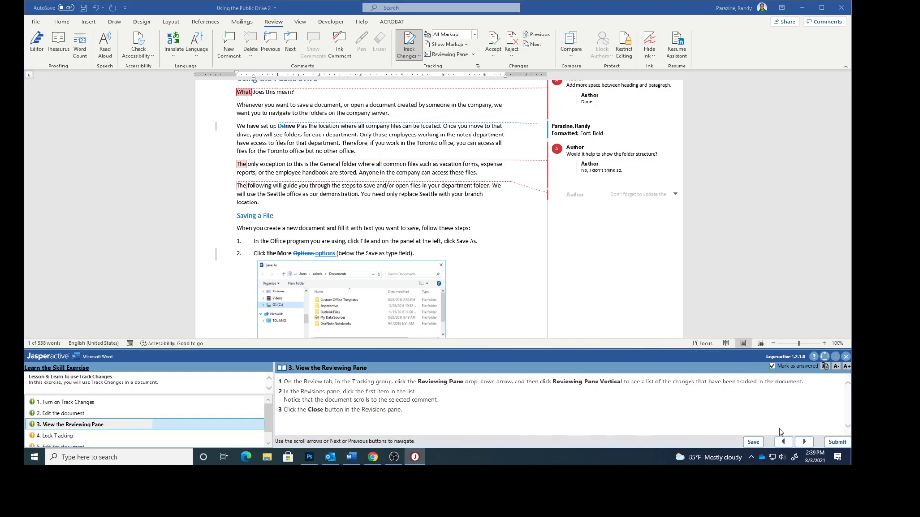
click(801, 443)
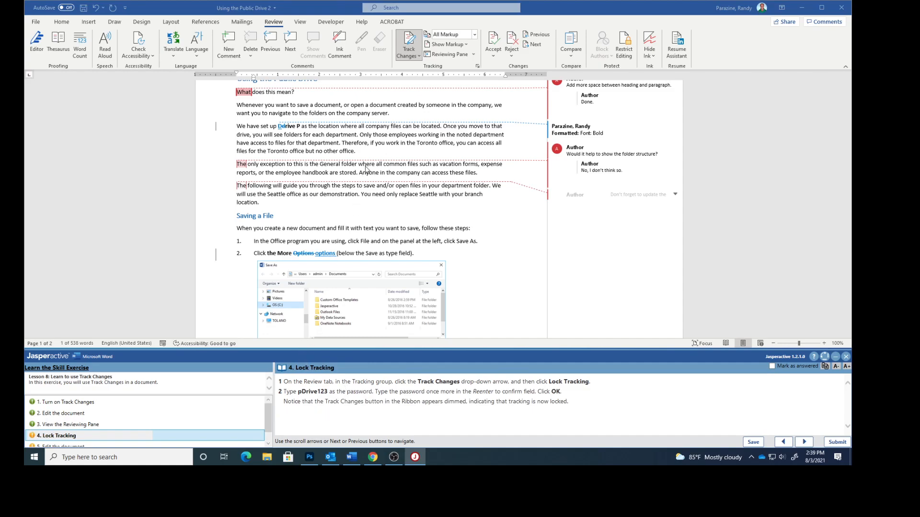
Lock tracking with the password given in the task, entered and confirmed, then mark task 4 as answered and go to task 5.
click(414, 57)
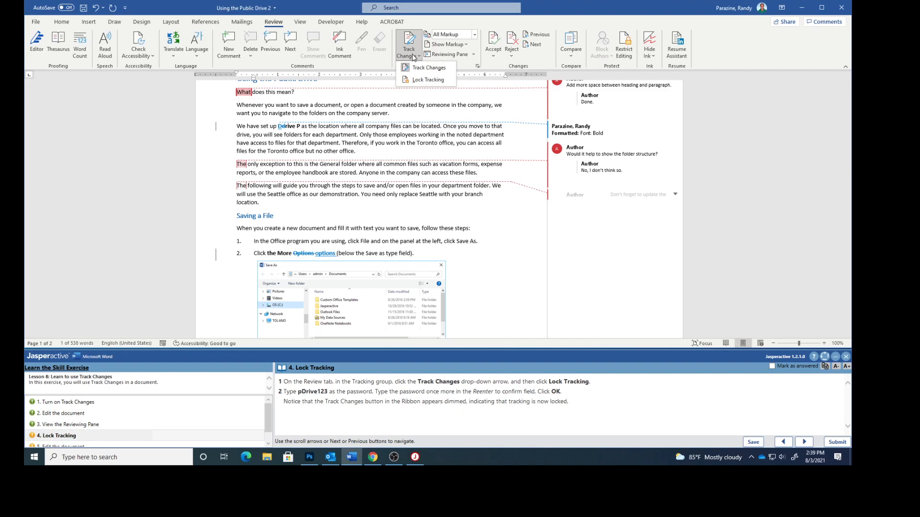
click(415, 80)
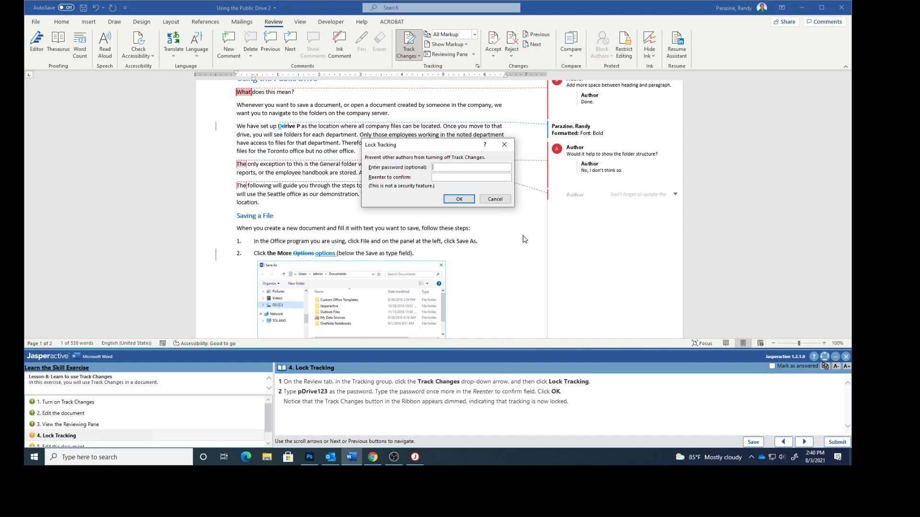
text(p)
click(458, 199)
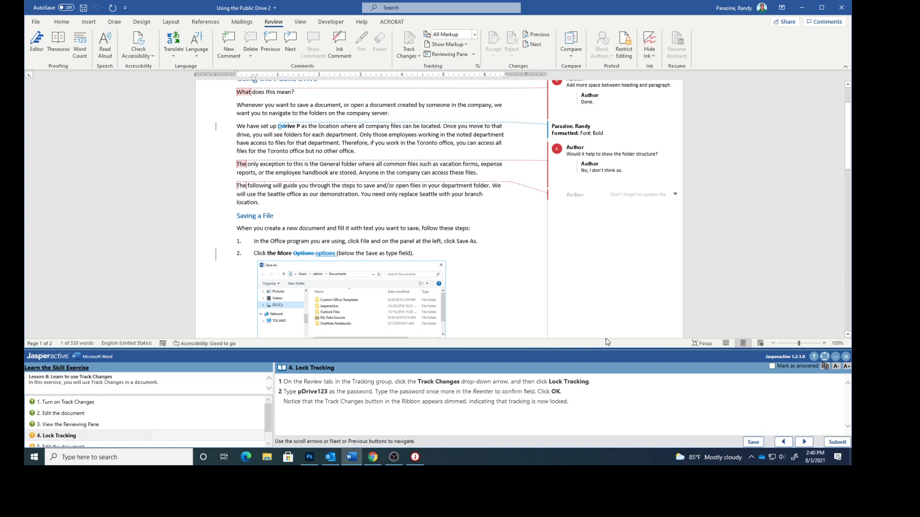
click(772, 366)
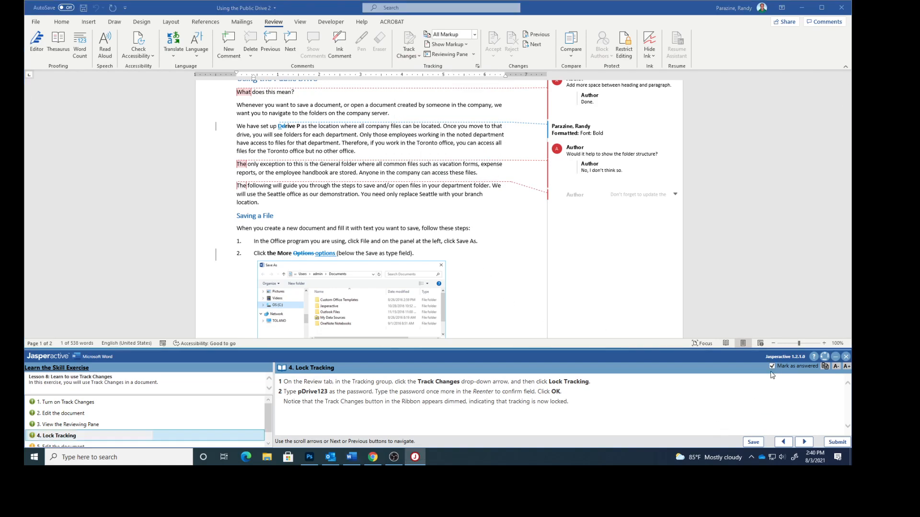
click(803, 441)
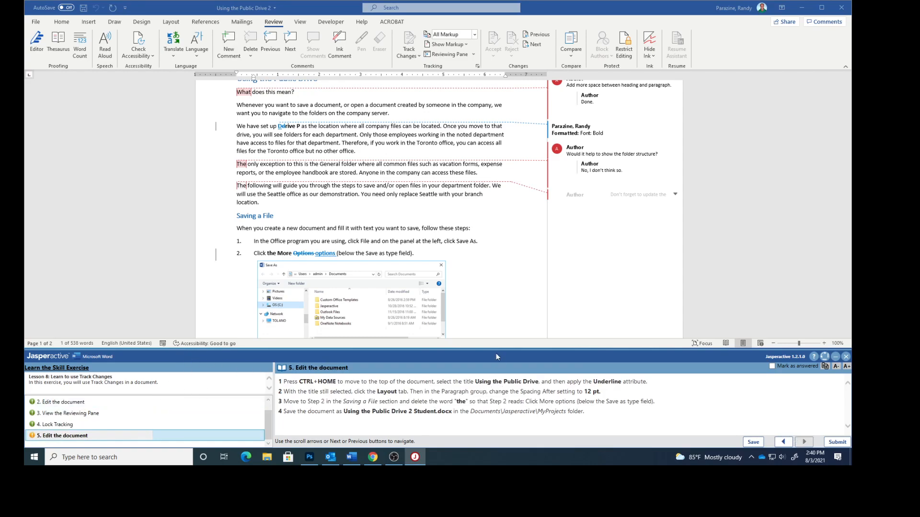
Underline the title "Using the Public Drive" at the start of the document and set its paragraph spacing after to 12 pt.
click(408, 238)
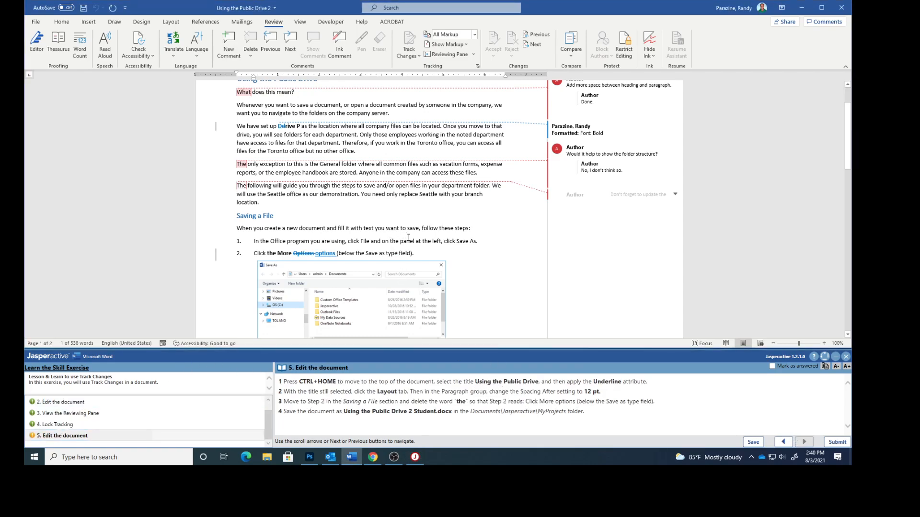
key(ctrl+Home)
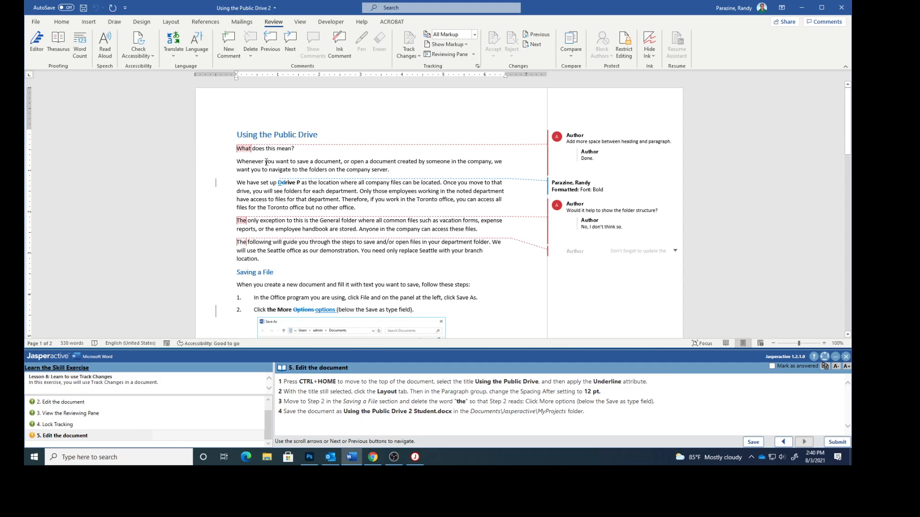
drag(237, 135, 310, 140)
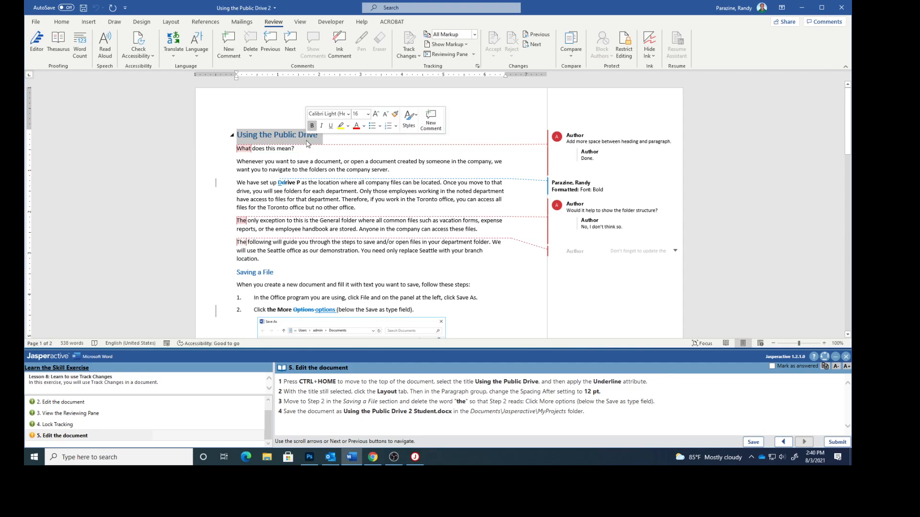
click(62, 21)
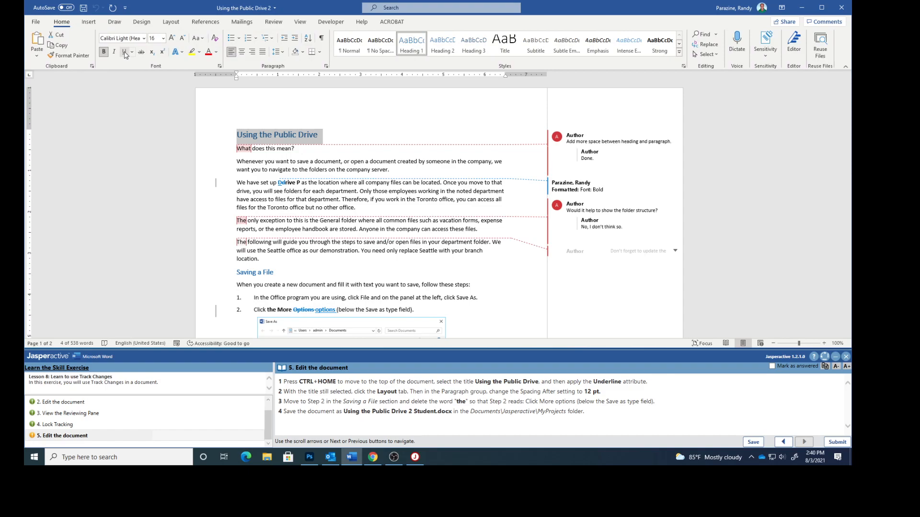
click(125, 52)
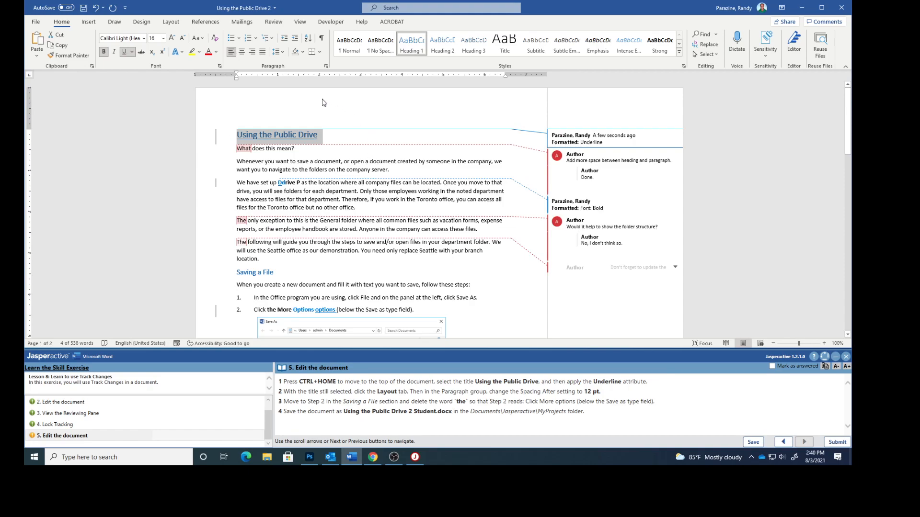
click(171, 22)
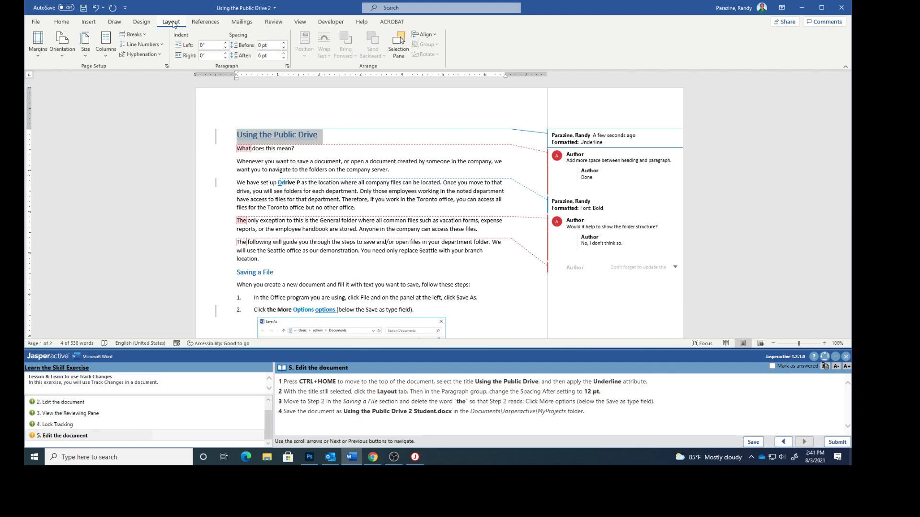
click(283, 53)
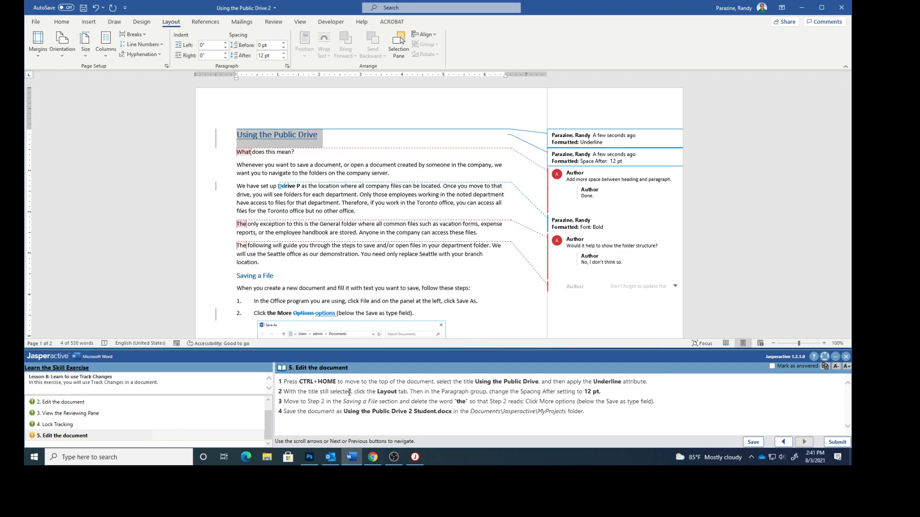
Delete the word "the" from Step 2 in the Saving a File section.
scroll(315, 248, down, 2)
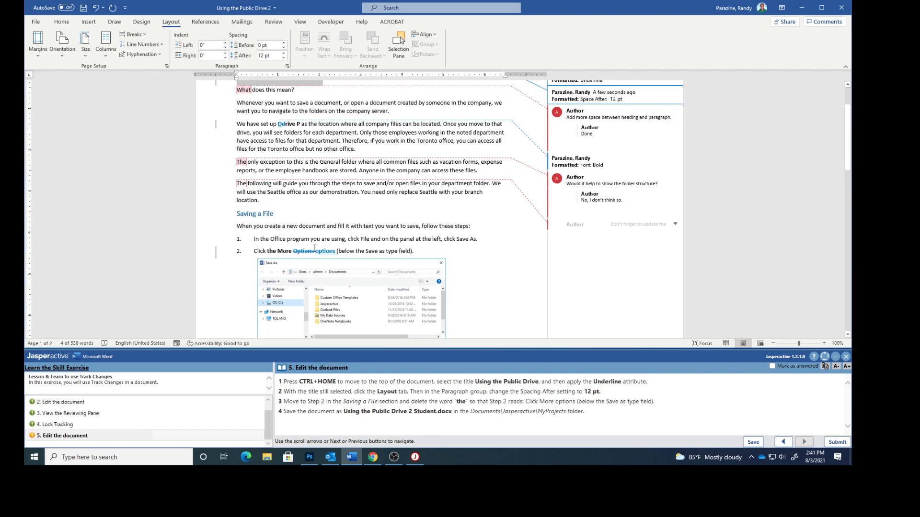
double_click(271, 252)
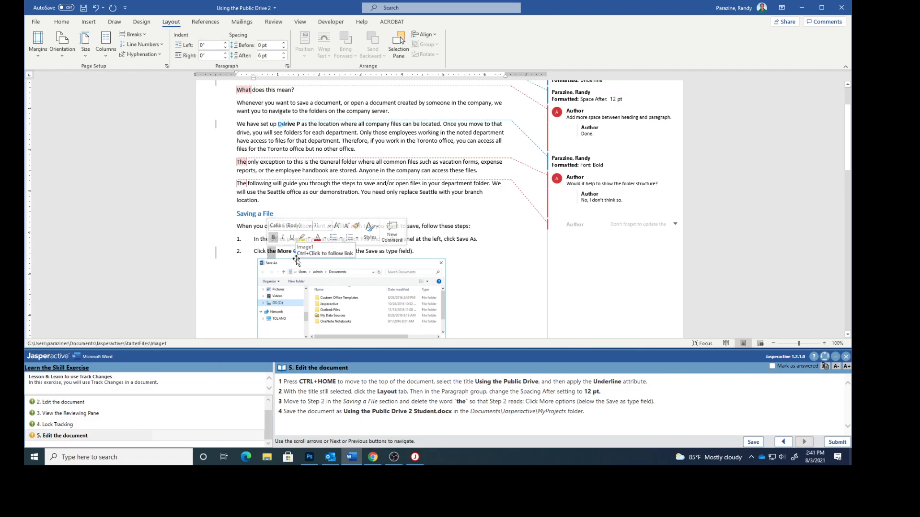
key(Delete)
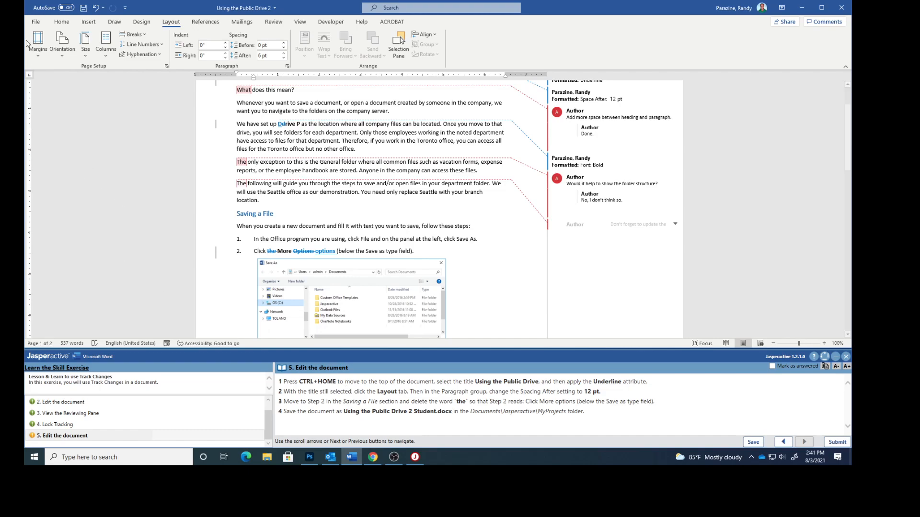
Save the document as "Using the Public Drive 2 Student" in the Documents > Jasperactive > MyProjects folder.
click(36, 22)
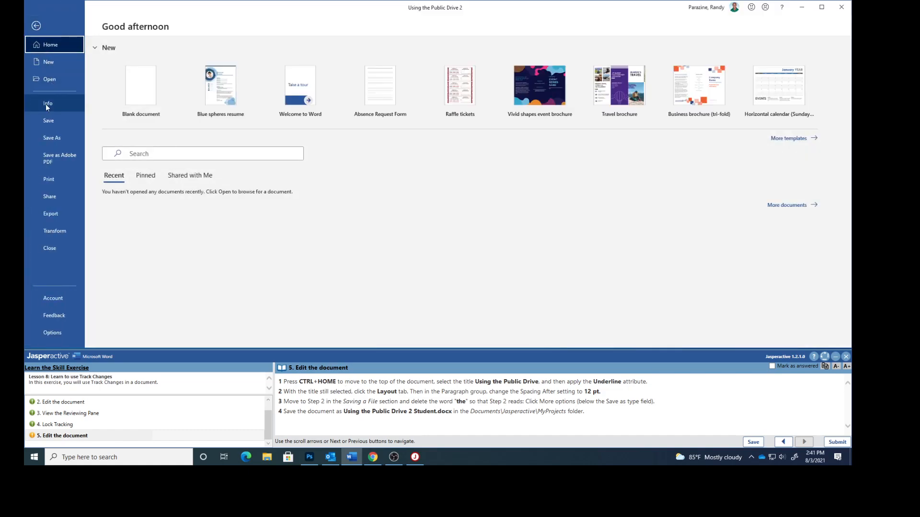
click(50, 138)
click(325, 66)
click(324, 67)
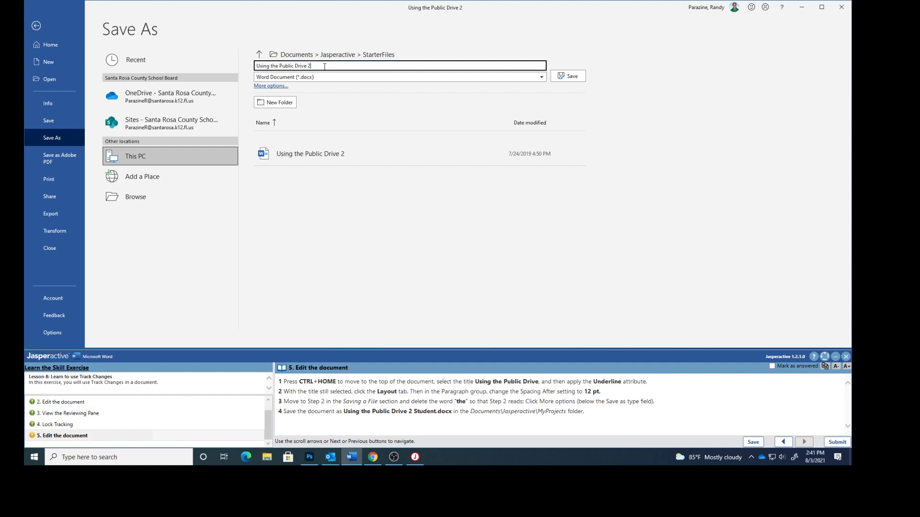
text(Student)
click(259, 55)
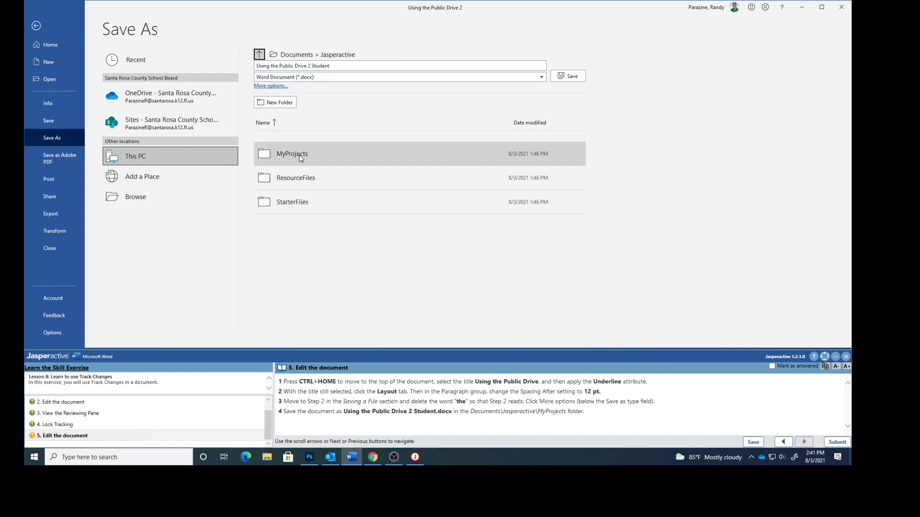
click(316, 156)
click(569, 76)
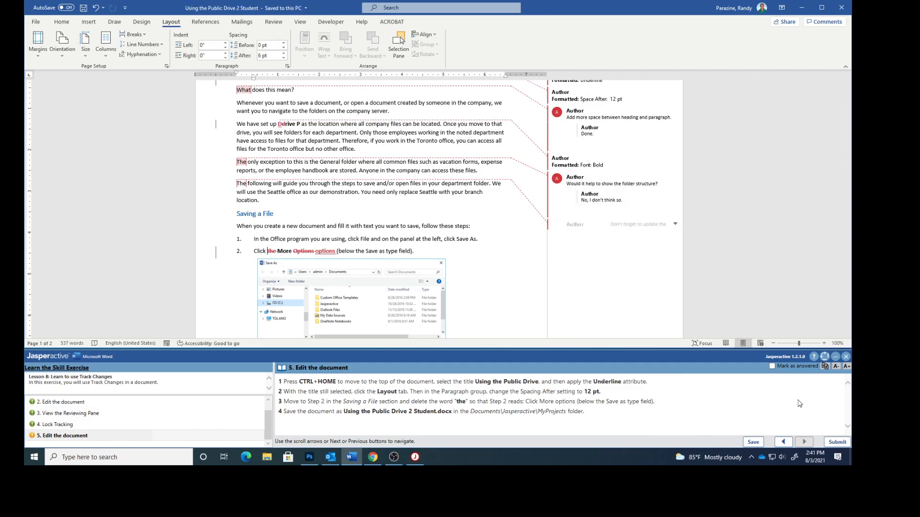
Mark task 5 as answered and submit the exercise results for scoring.
click(772, 367)
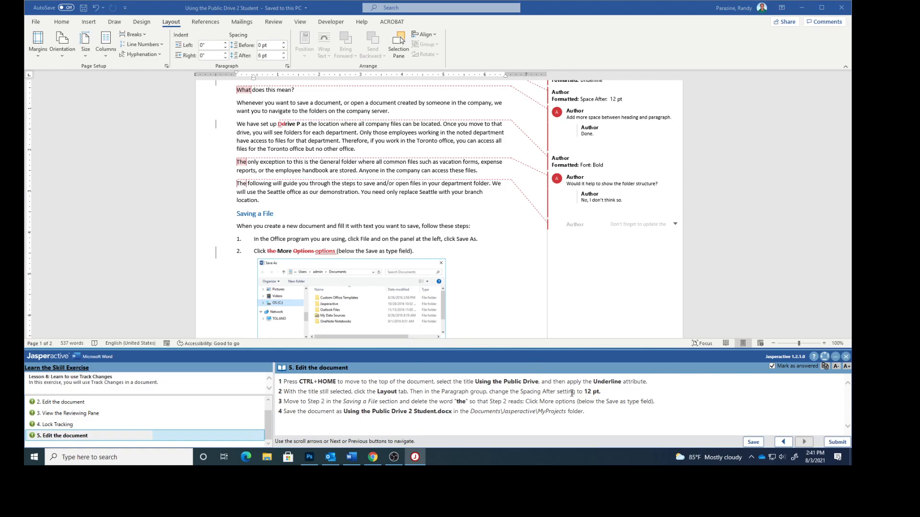
click(842, 444)
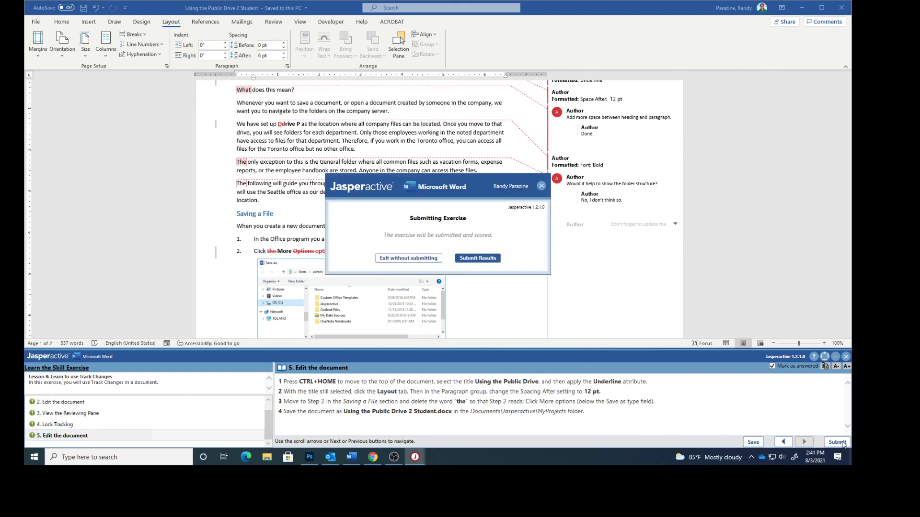
click(473, 258)
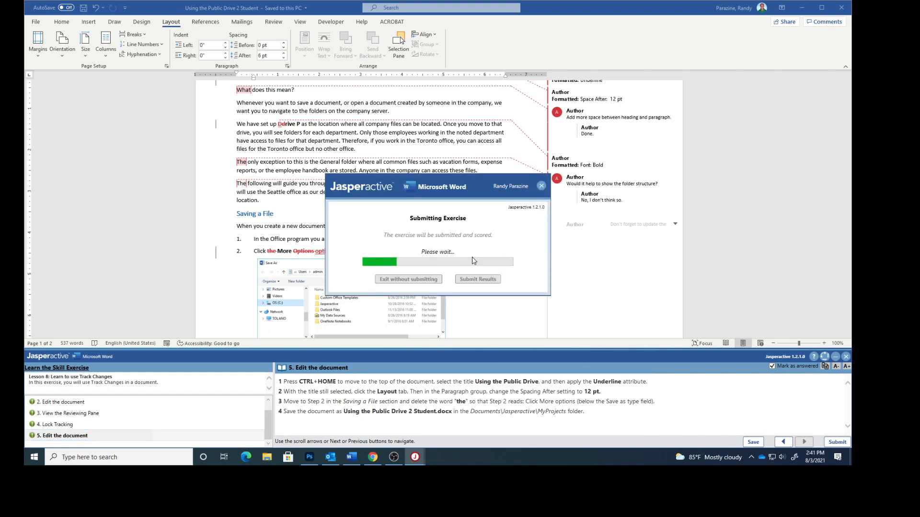